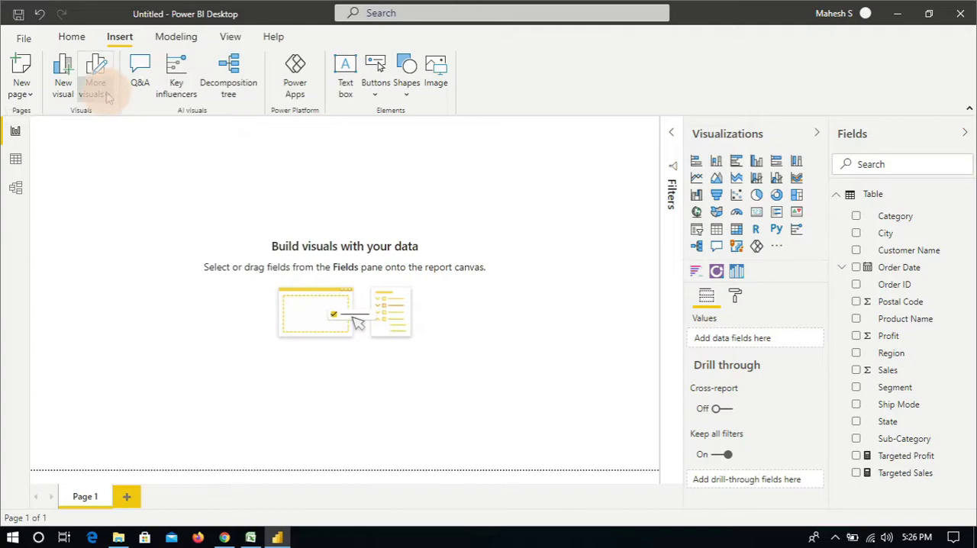
Step: Search AppSource for "word cloud" and add the Word Cloud visual to the report
click(127, 120)
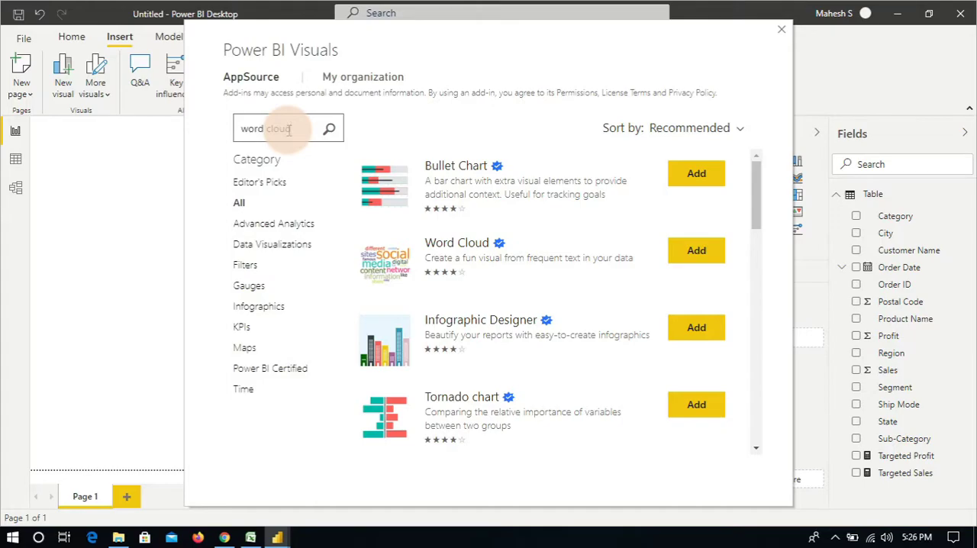
click(329, 130)
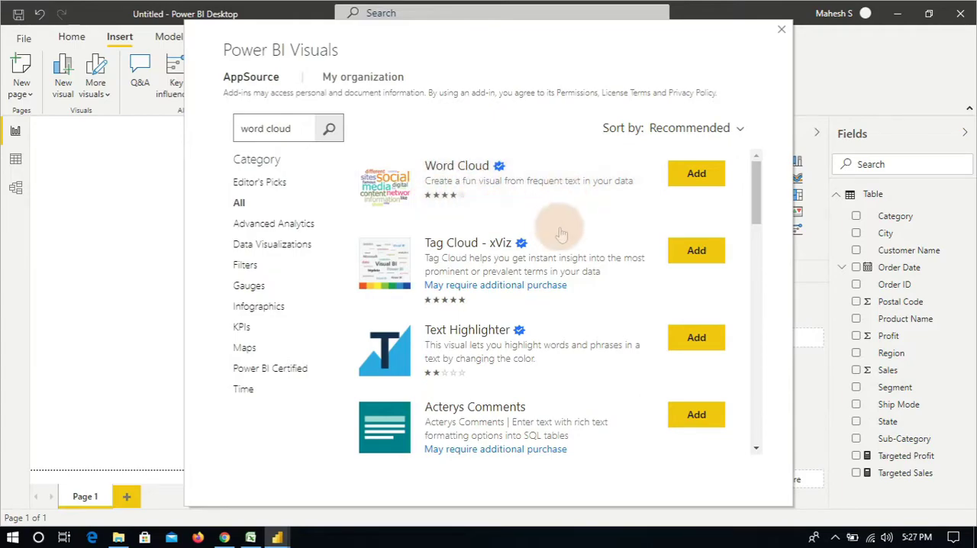
click(686, 192)
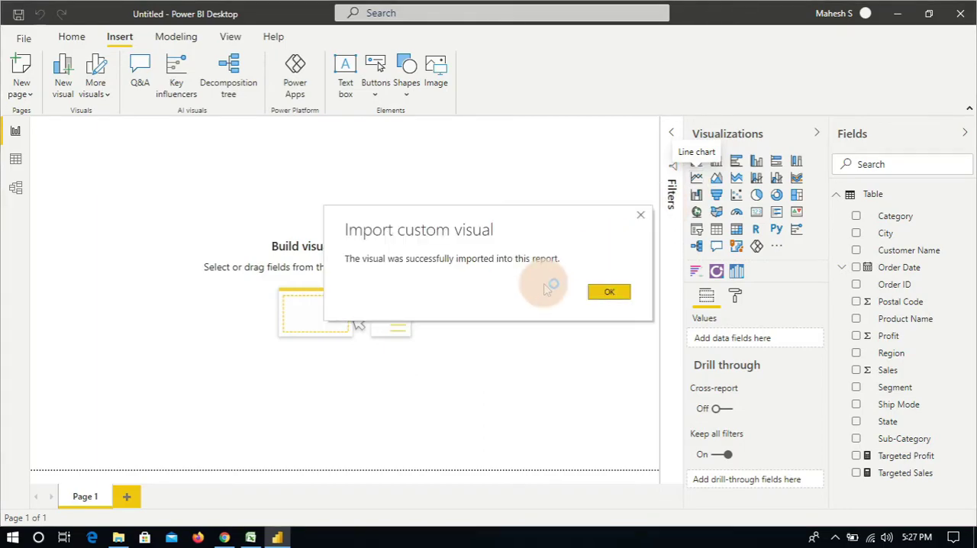
click(614, 295)
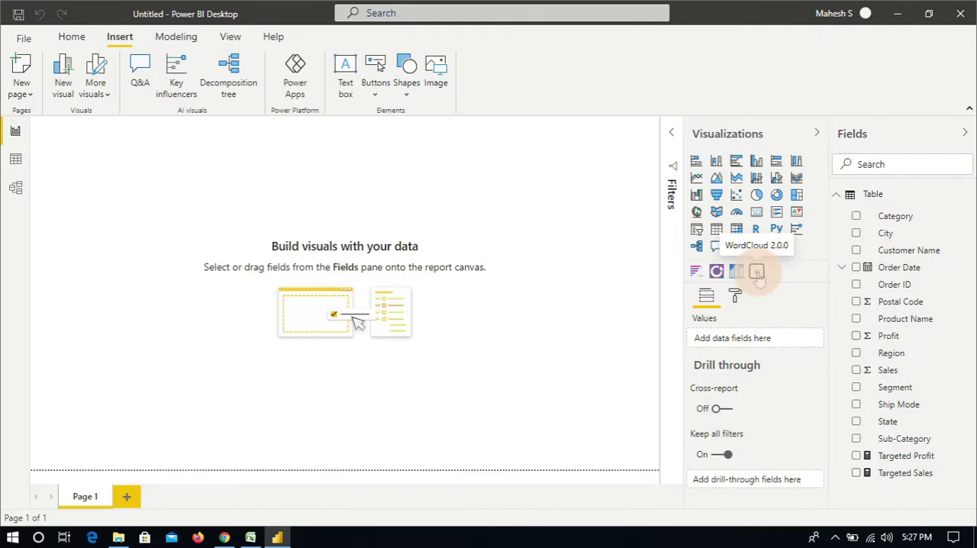
Step: Place a WordCloud visual filling the page, with State as the category and Sales as the values
click(756, 272)
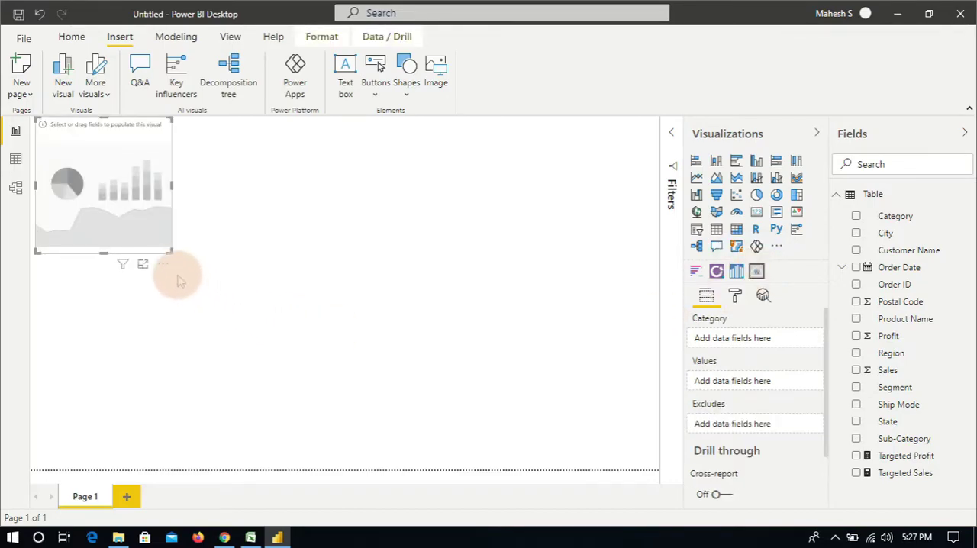
drag(170, 251, 654, 473)
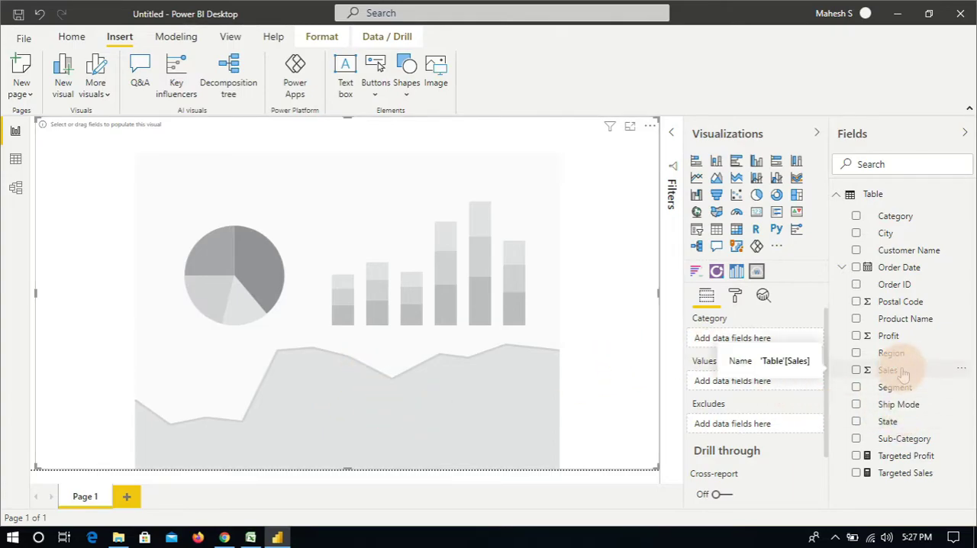
drag(900, 372, 755, 385)
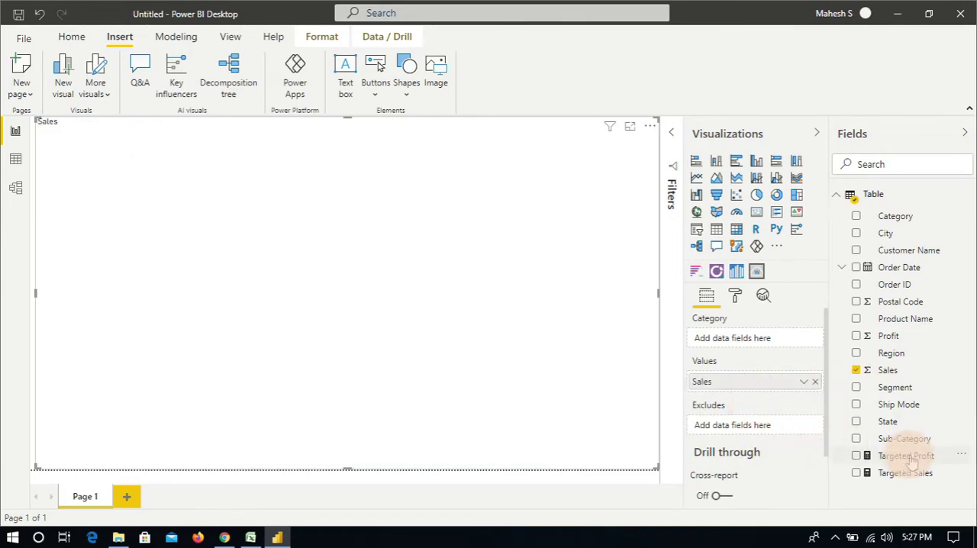
drag(903, 427, 761, 346)
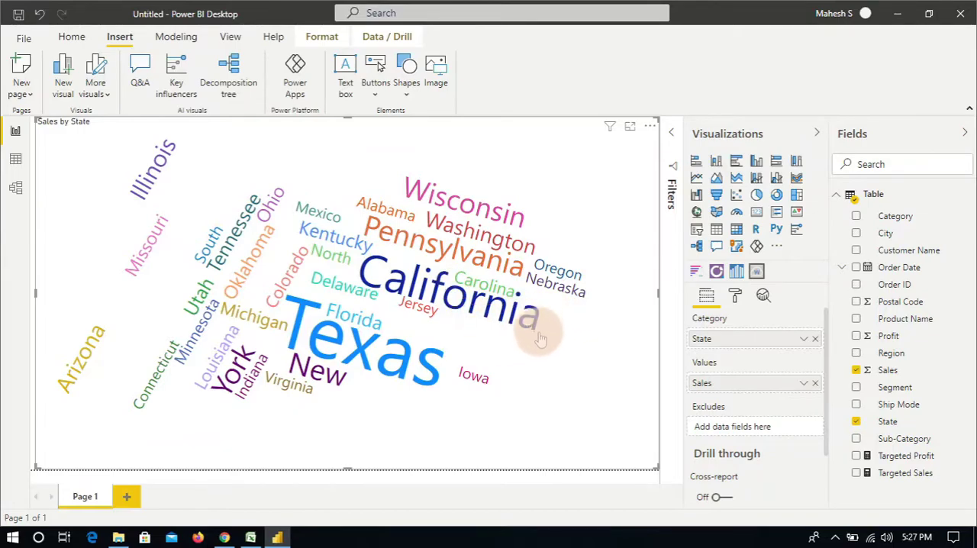
Step: Highlight California, followed by Texas, in the word cloud
click(431, 295)
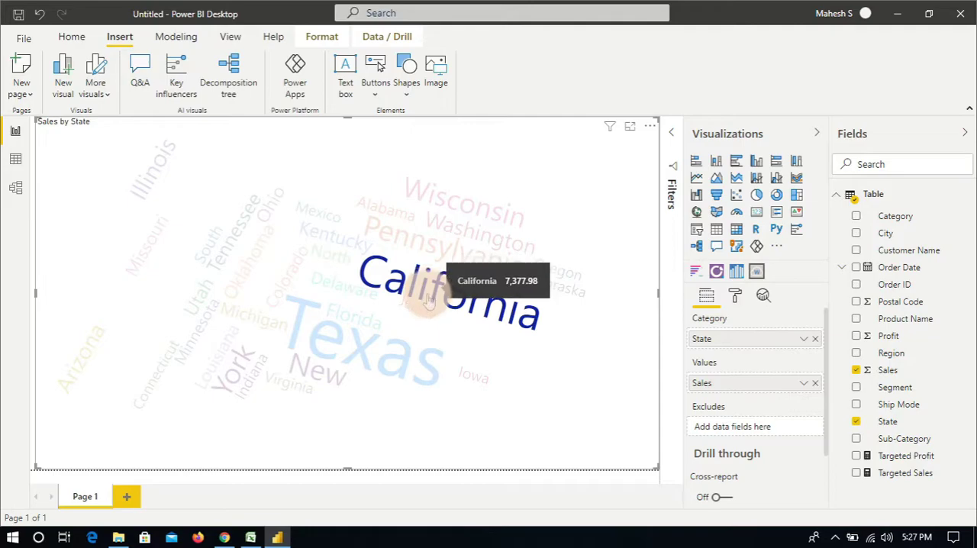
click(361, 367)
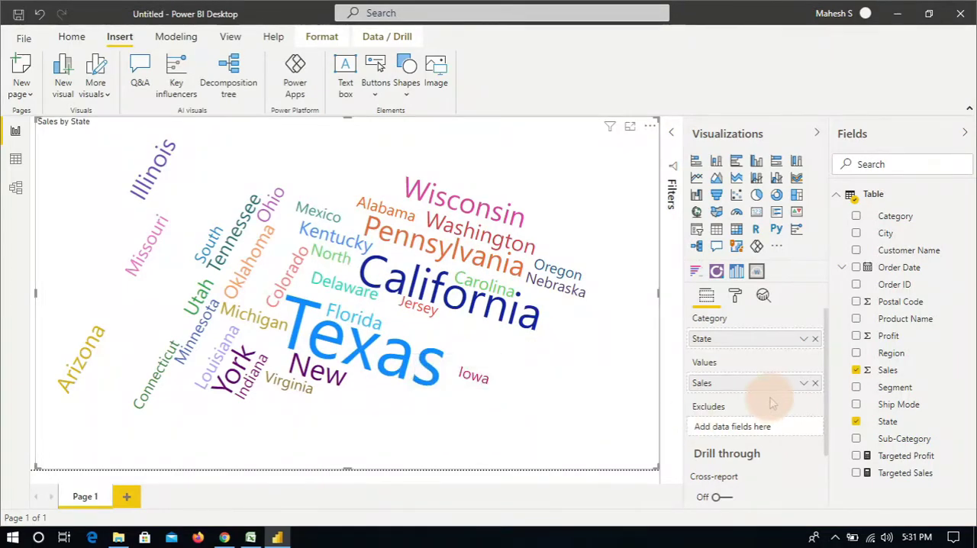
Step: Replace Sales with Profit as the word cloud's values
click(815, 384)
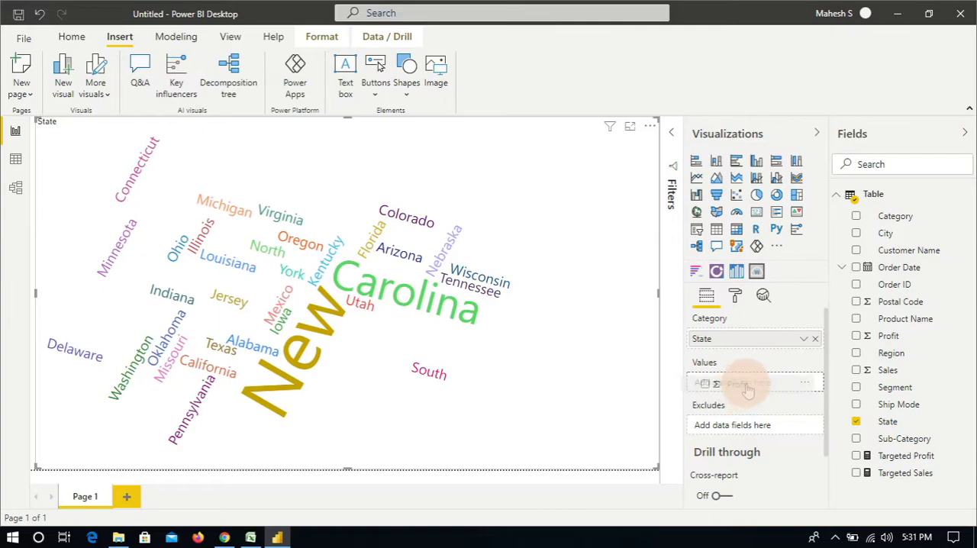
drag(750, 390, 748, 383)
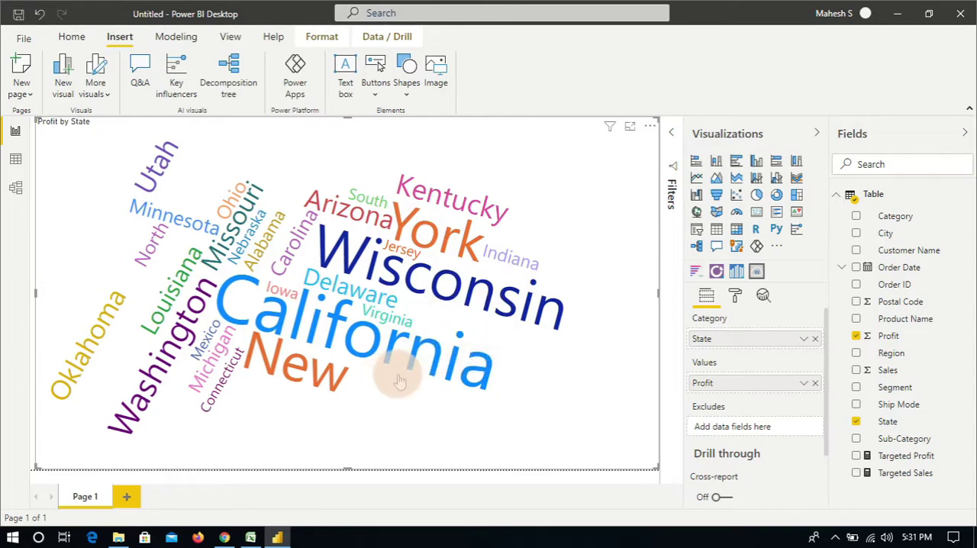
Step: Examine the word cloud's General format settings, including word limits, font sizes, word-breaking and special characters
click(735, 298)
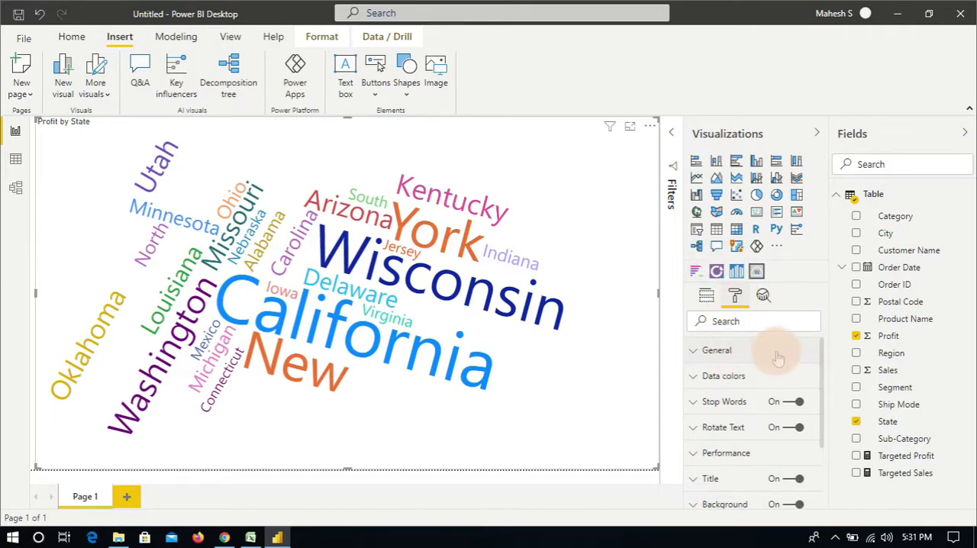
click(697, 359)
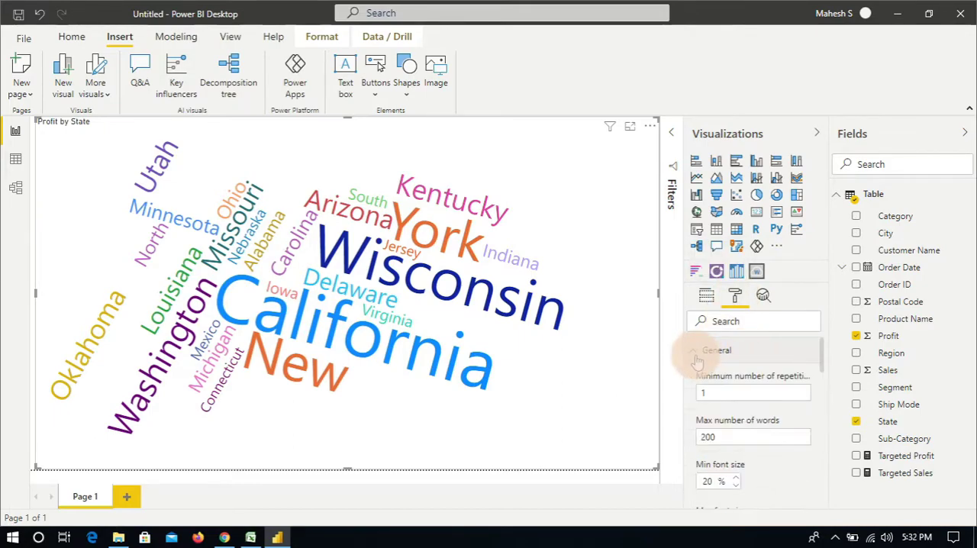
scroll(743, 405, down, 3)
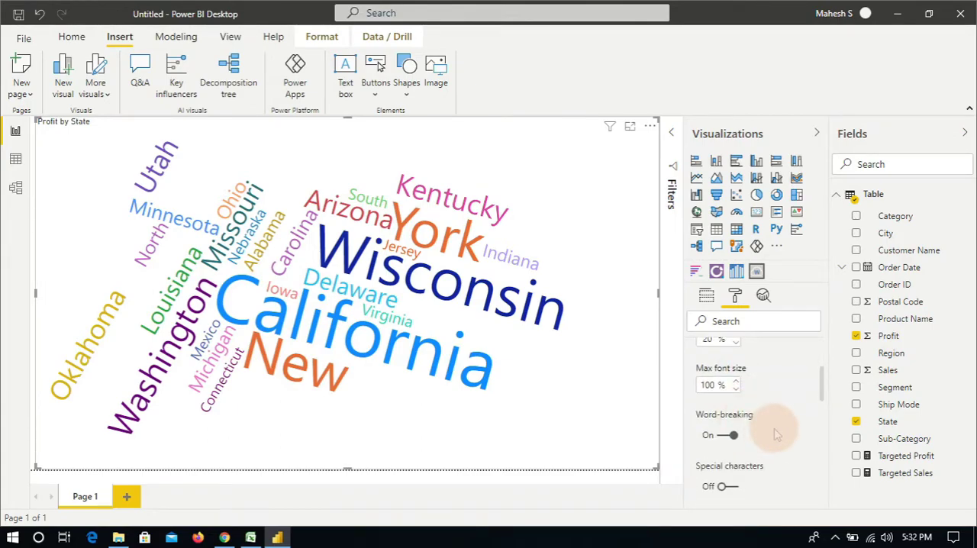
scroll(774, 433, up, 3)
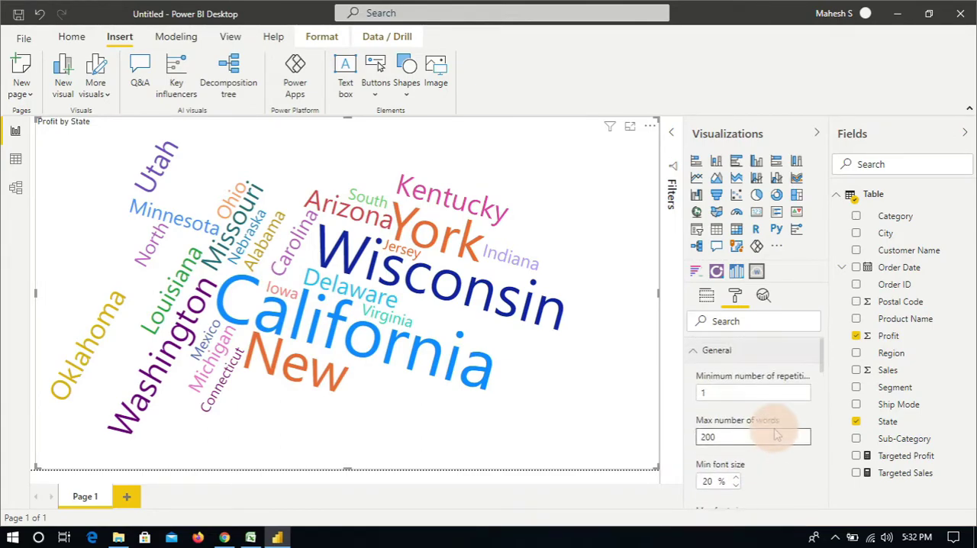
click(700, 362)
scroll(744, 405, down, 2)
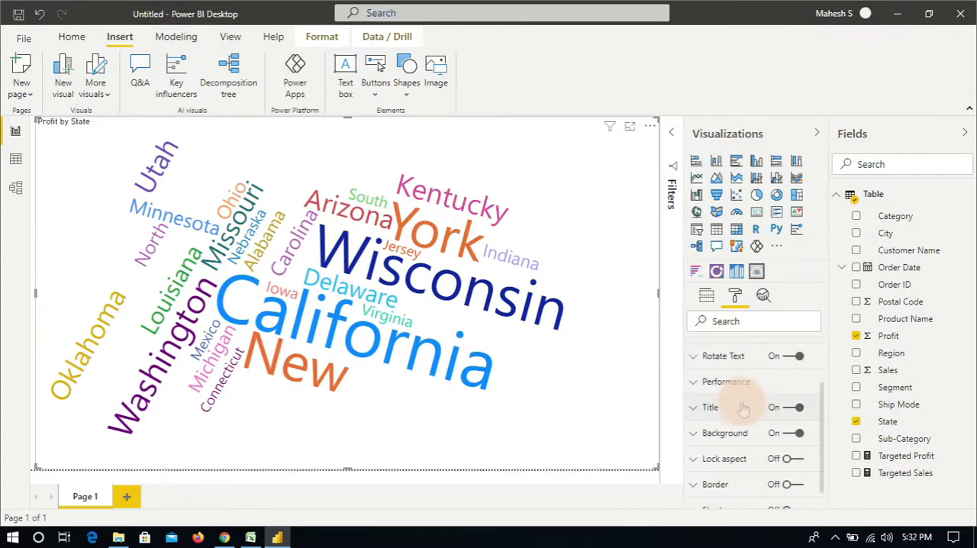
Step: Examine the word cloud's title format settings, trying word wrap off and turning it back on
click(694, 413)
scroll(755, 416, down, 2)
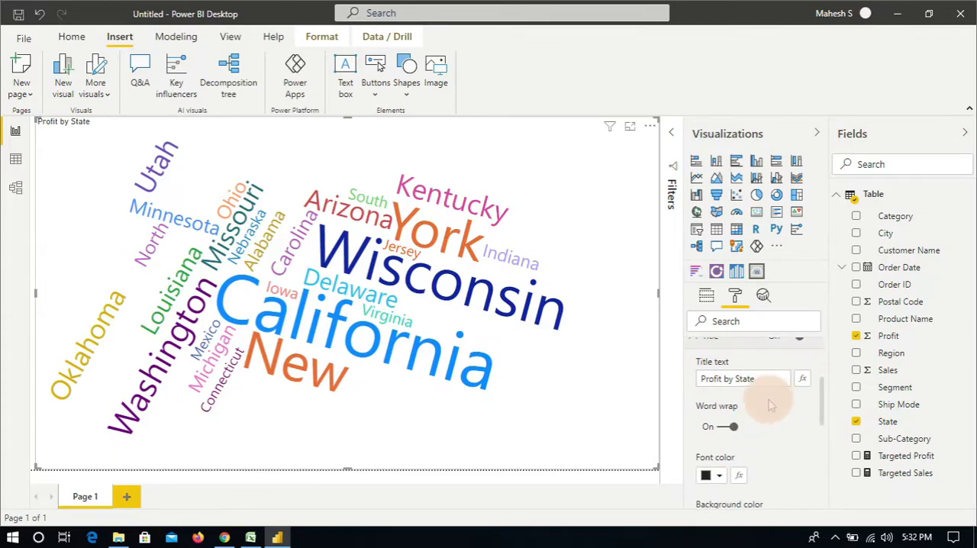
scroll(752, 430, down, 1)
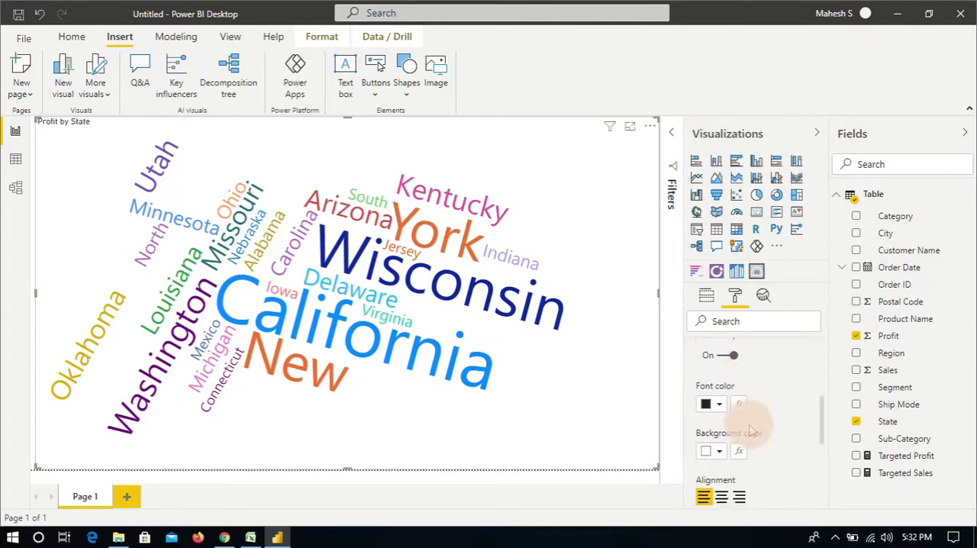
scroll(763, 427, down, 2)
scroll(774, 425, up, 2)
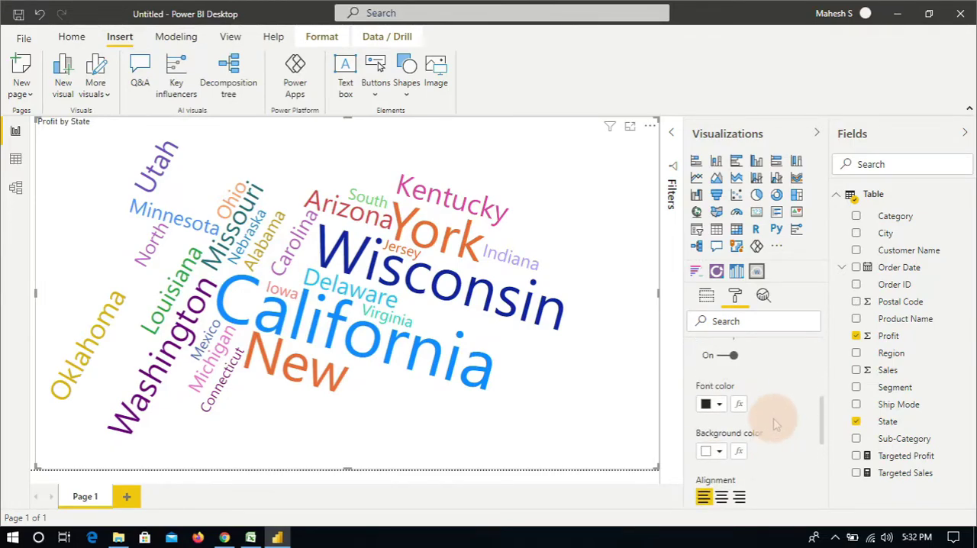
scroll(774, 425, up, 3)
scroll(768, 431, down, 1)
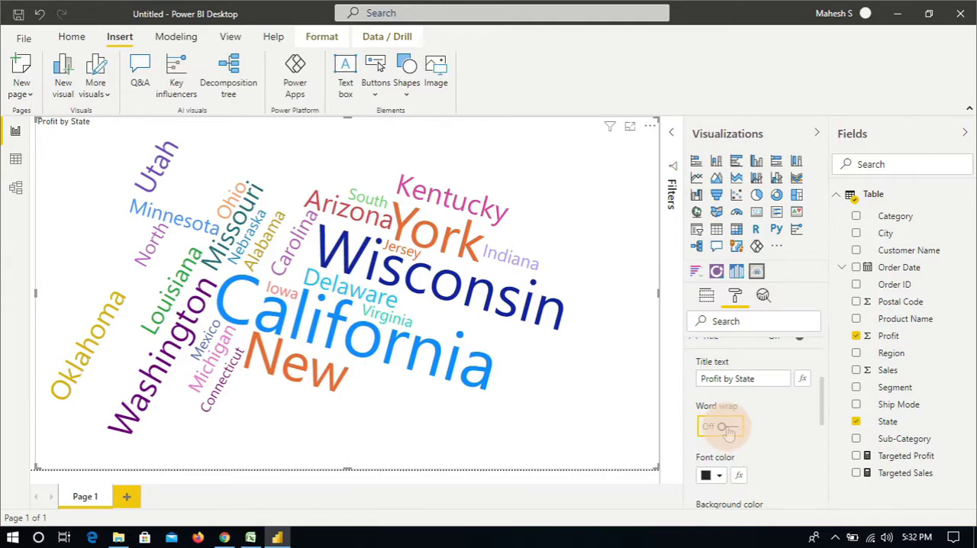
click(728, 430)
scroll(803, 420, down, 3)
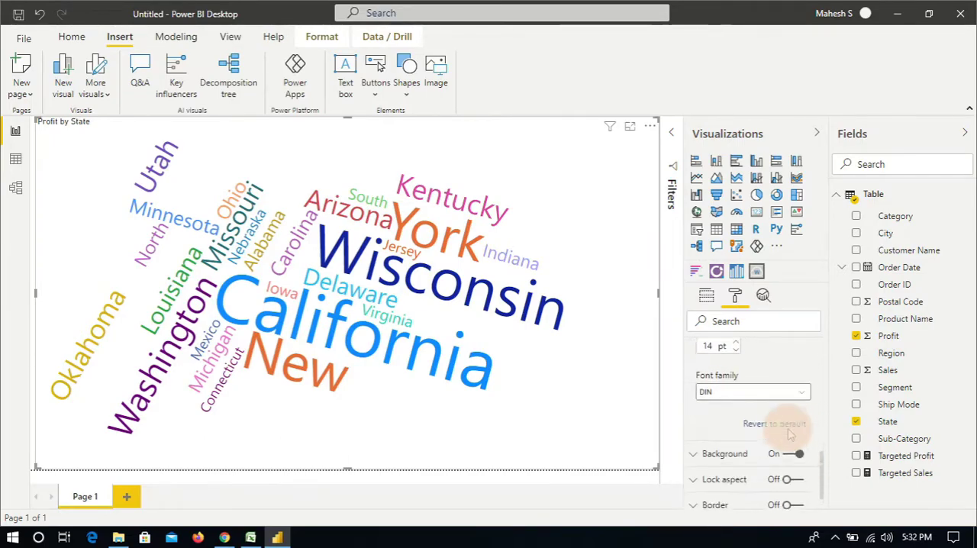
scroll(785, 431, up, 3)
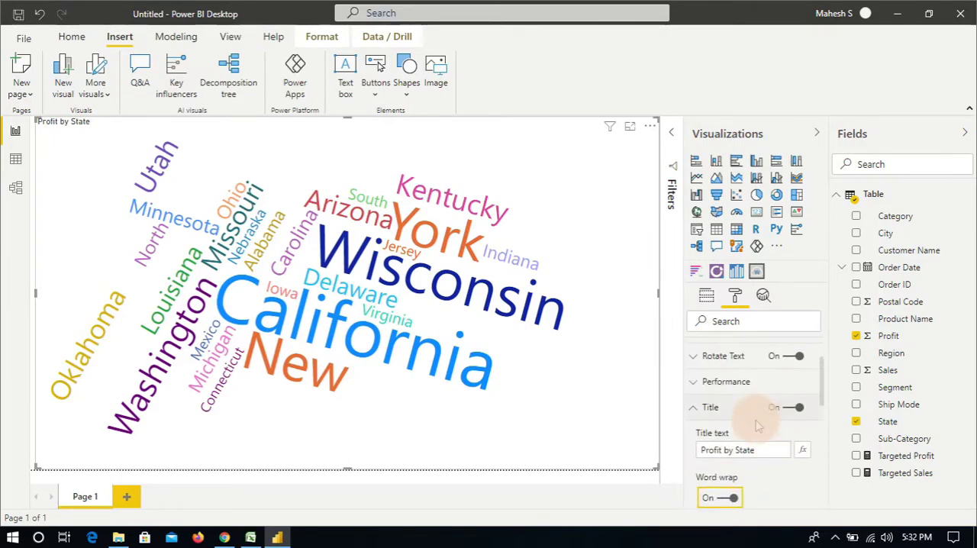
click(692, 410)
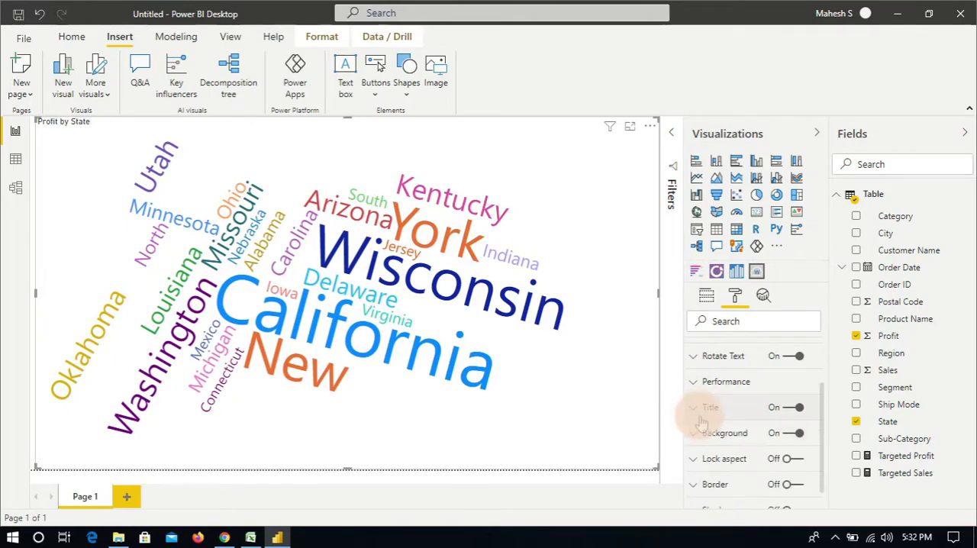
Step: Examine the word cloud's visual header settings, including icon color, transparency and the individual icon toggles
scroll(740, 426, down, 1)
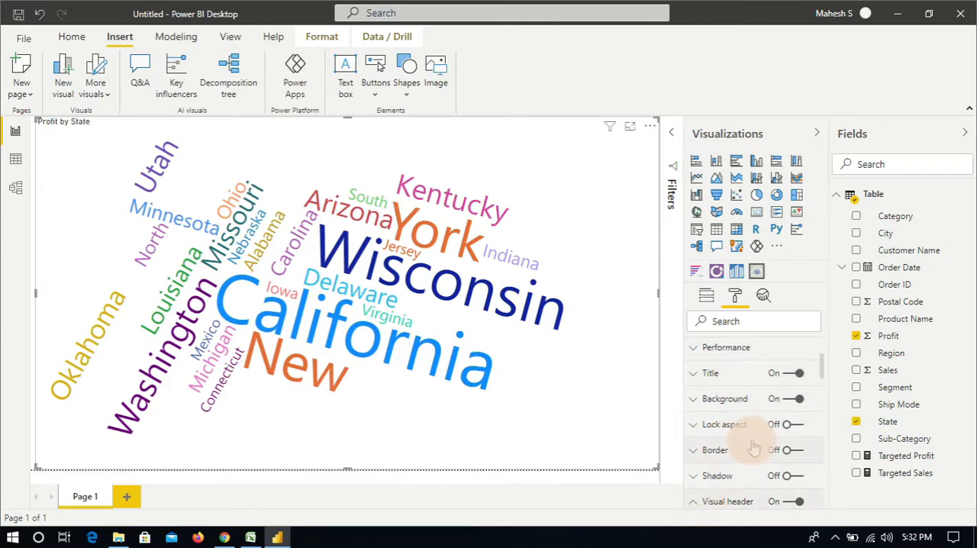
scroll(752, 447, down, 1)
scroll(752, 447, down, 4)
scroll(754, 451, up, 4)
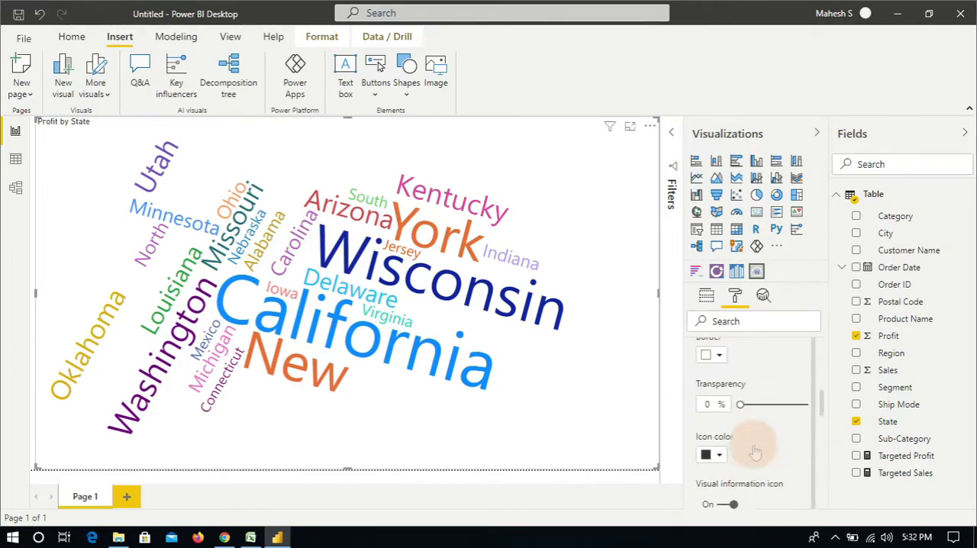
scroll(754, 452, down, 3)
scroll(755, 452, down, 3)
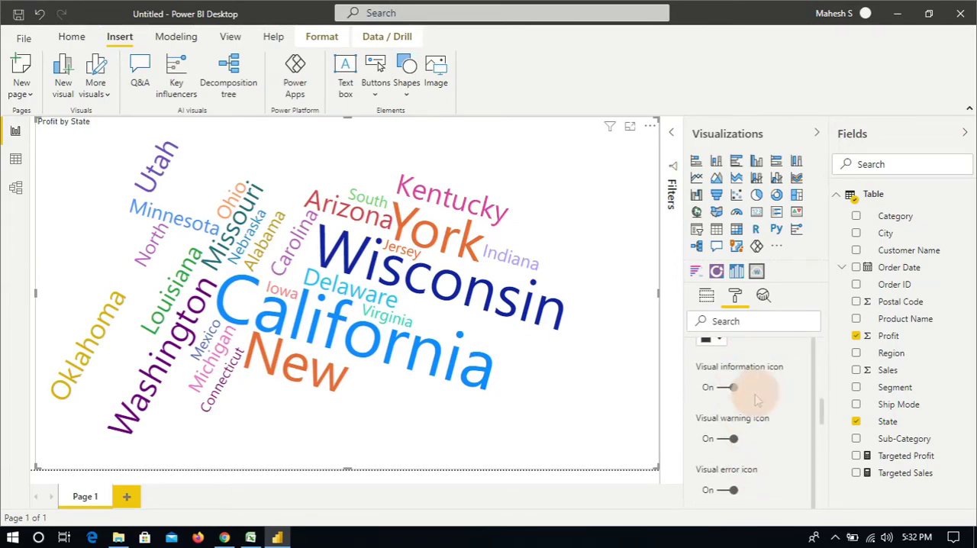
click(741, 438)
scroll(758, 435, down, 1)
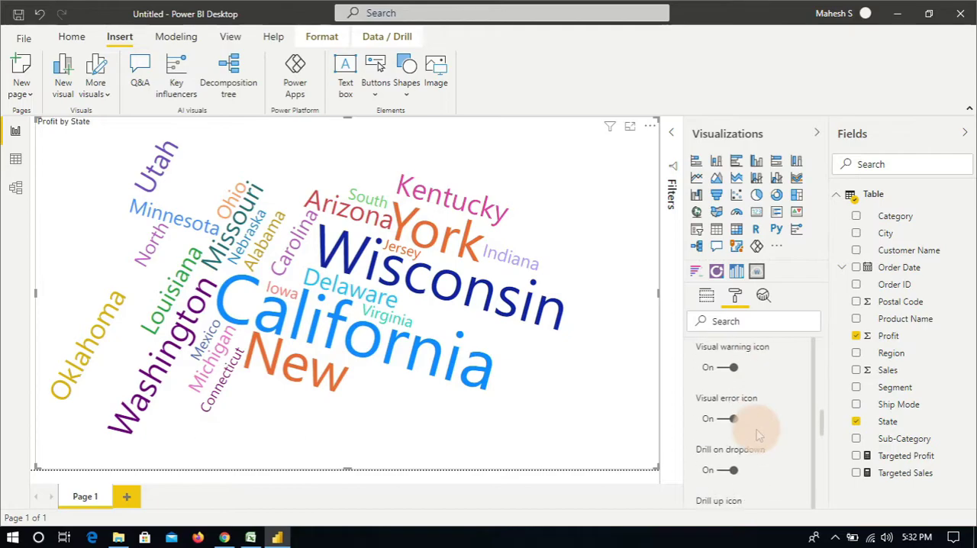
scroll(754, 429, down, 1)
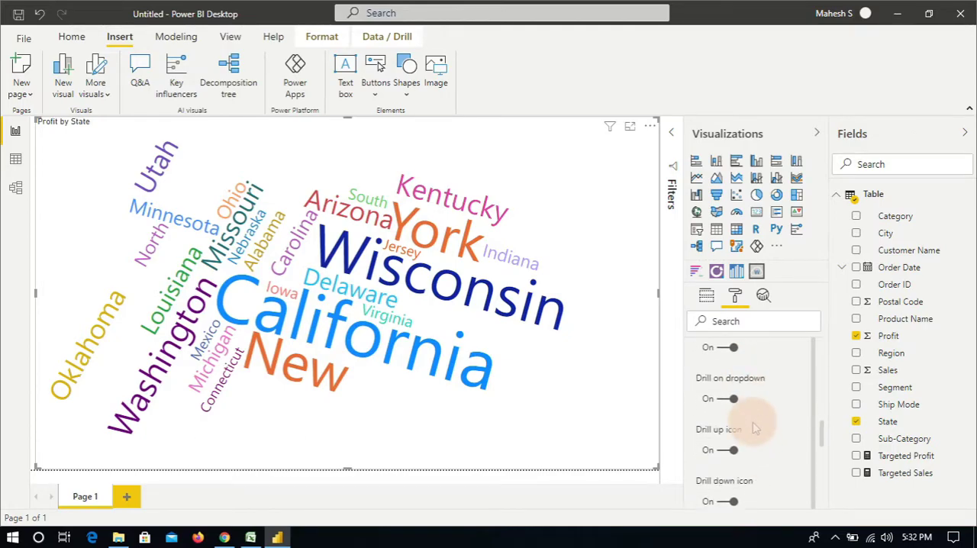
scroll(755, 428, down, 2)
scroll(753, 479, up, 1)
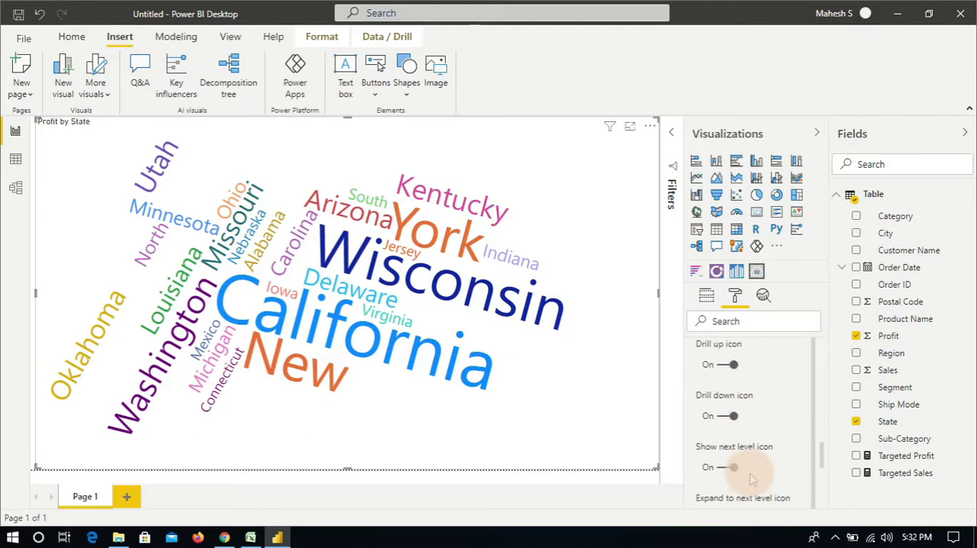
scroll(754, 465, up, 4)
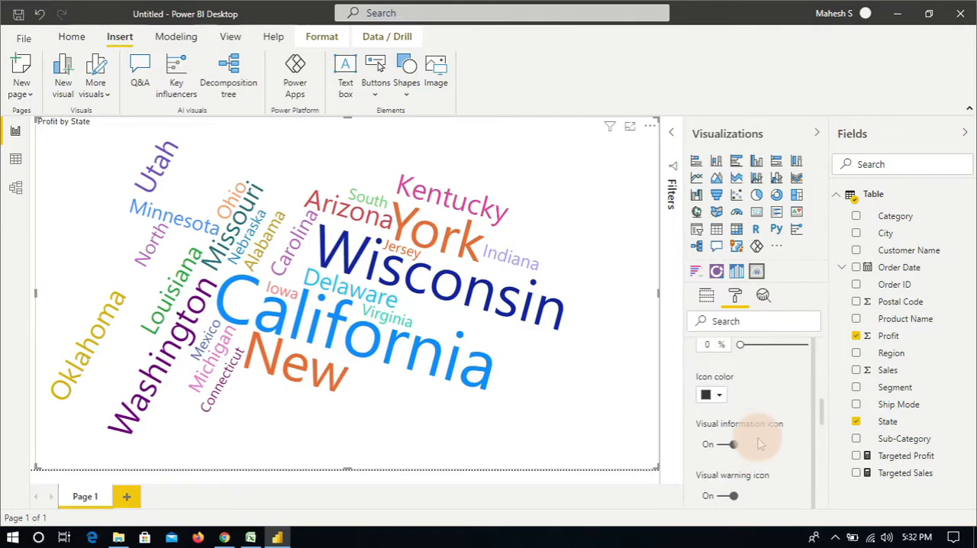
scroll(755, 439, up, 3)
click(696, 421)
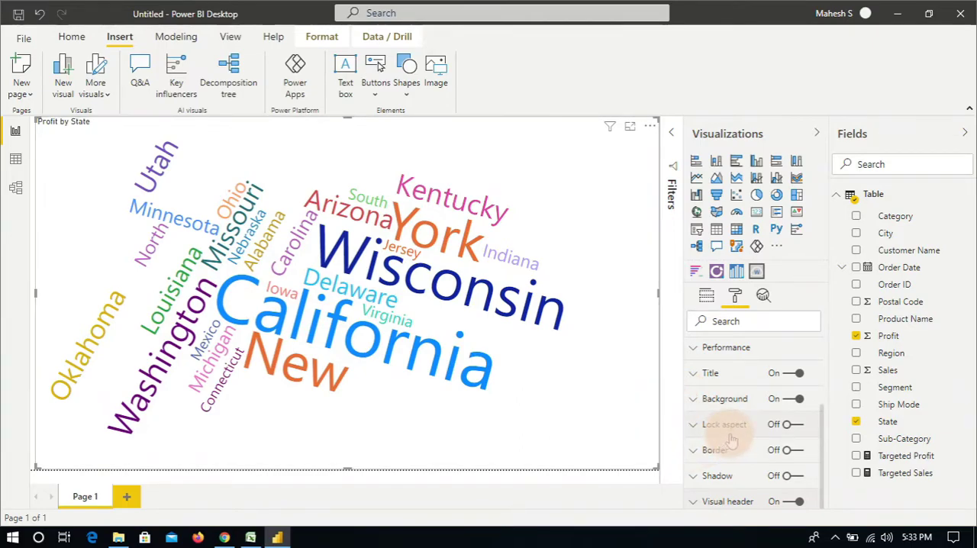
Step: Turn off text rotation for the word cloud so all words lie horizontally
scroll(731, 438, up, 3)
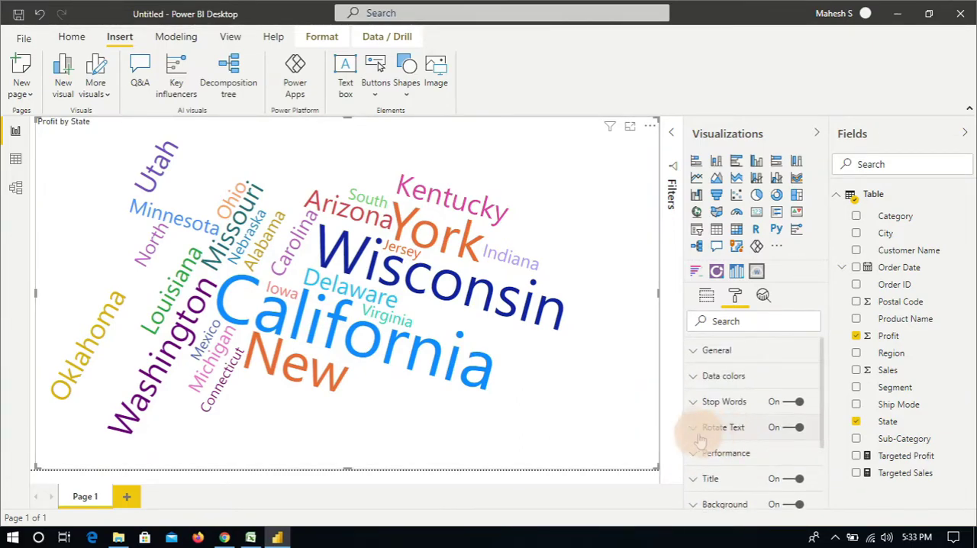
click(693, 433)
scroll(778, 442, down, 3)
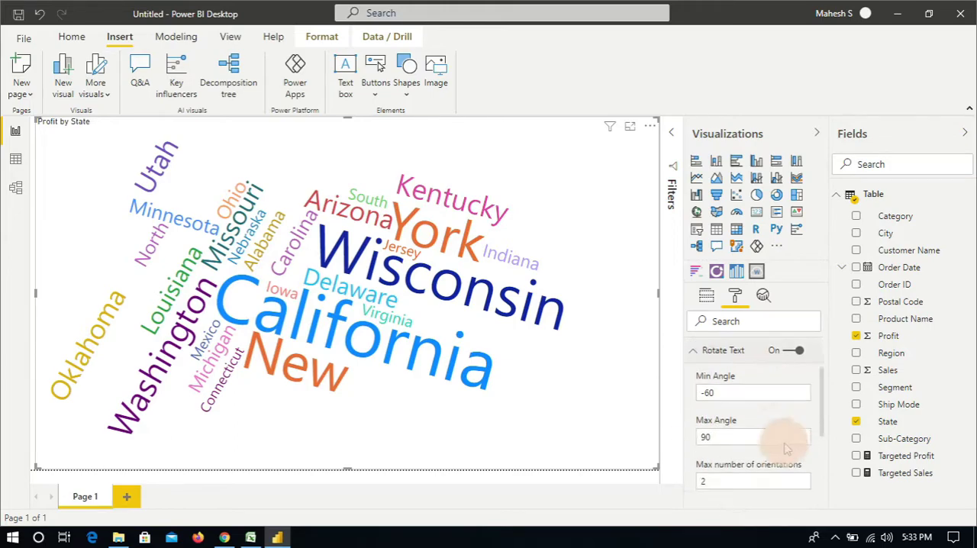
scroll(729, 442, up, 2)
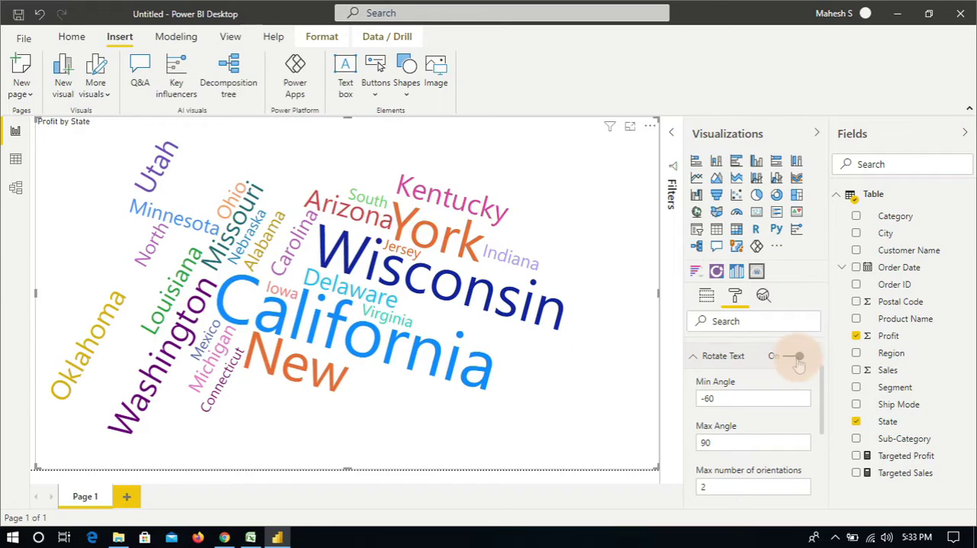
Step: Review the word cloud's assigned fields and check the profit values of California and Wisconsin in the visual
click(696, 363)
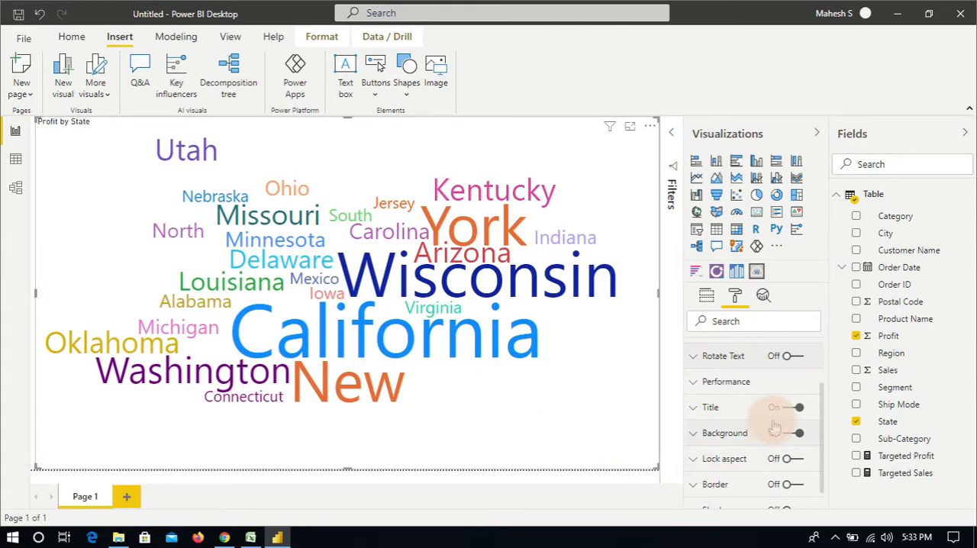
scroll(782, 405, up, 1)
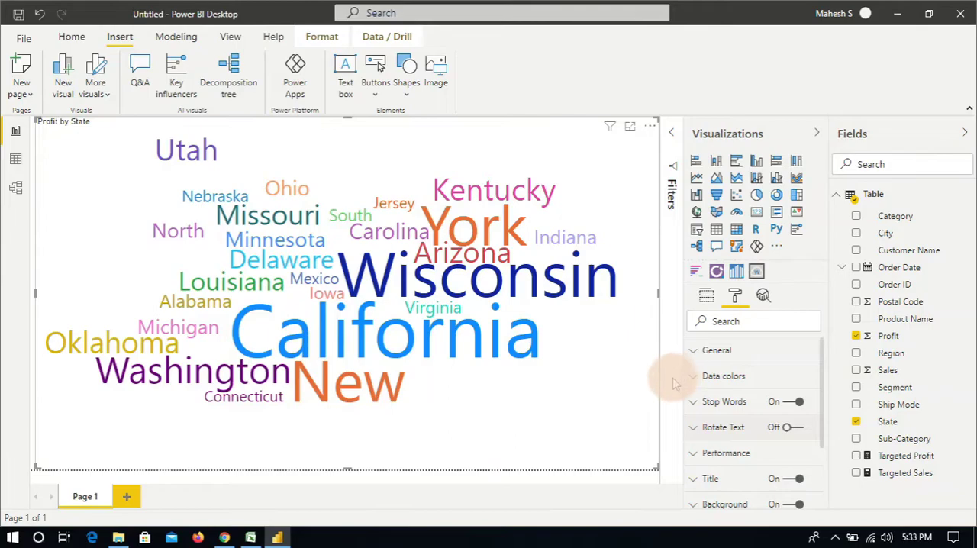
click(707, 296)
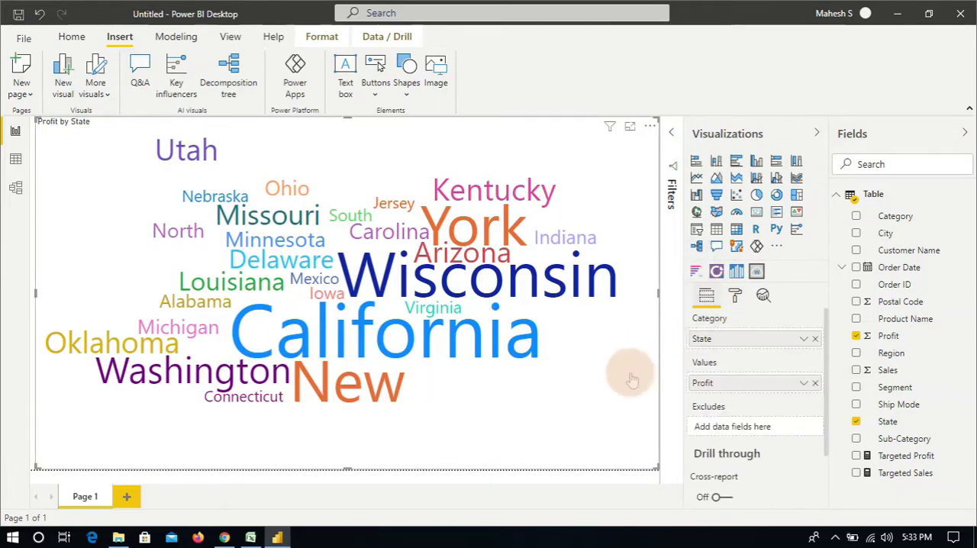
mouse_move(438, 349)
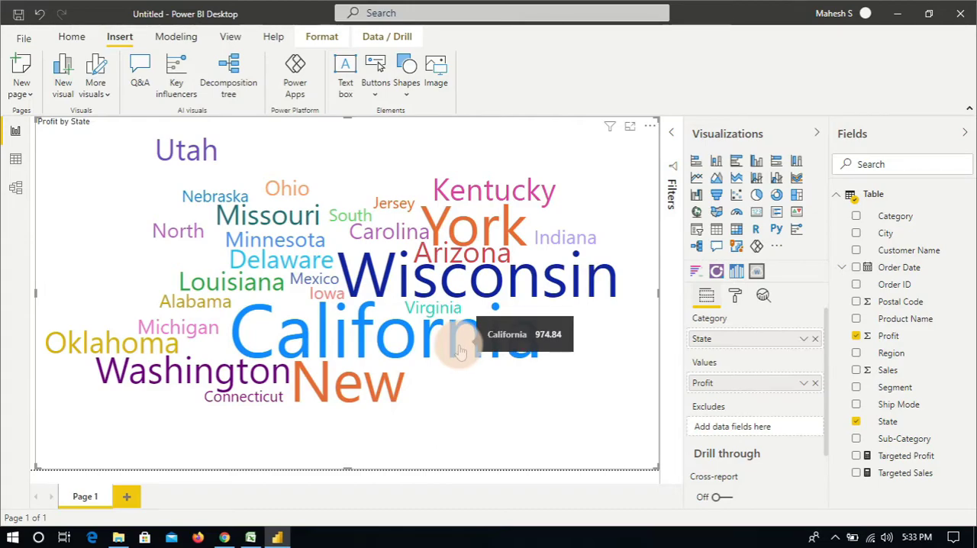
mouse_move(478, 284)
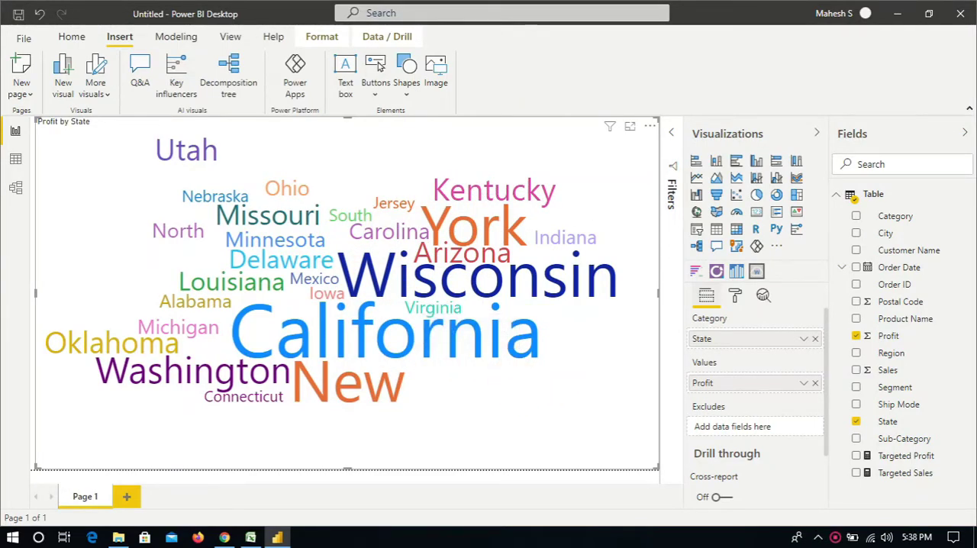
click(522, 395)
Step: Open the color choices for Wisconsin in the word cloud's data colors format settings
click(734, 299)
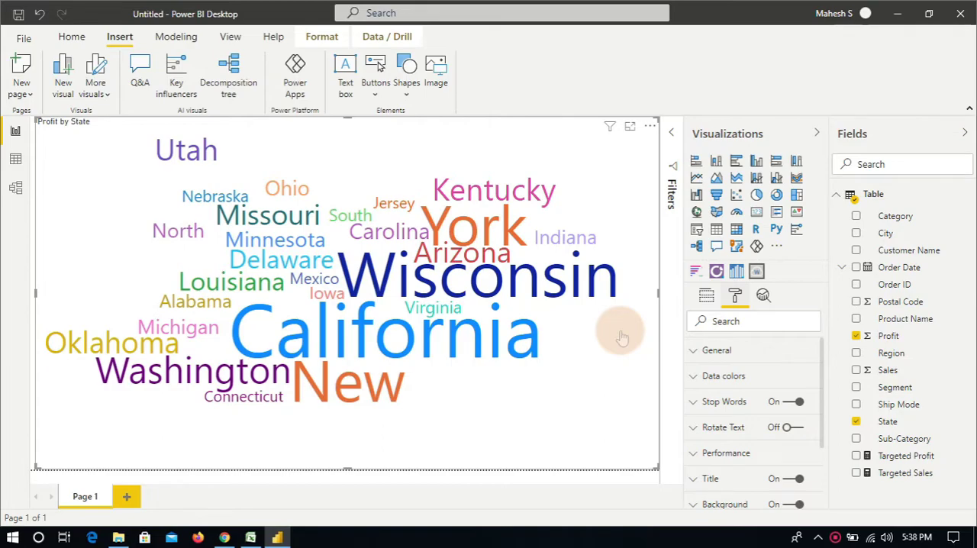
scroll(709, 359, down, 3)
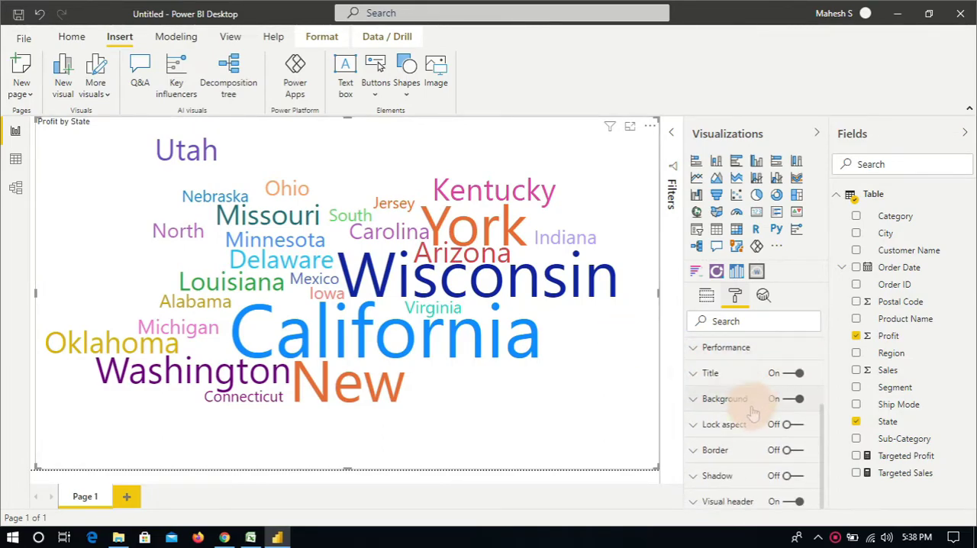
scroll(755, 406, up, 1)
scroll(762, 427, up, 1)
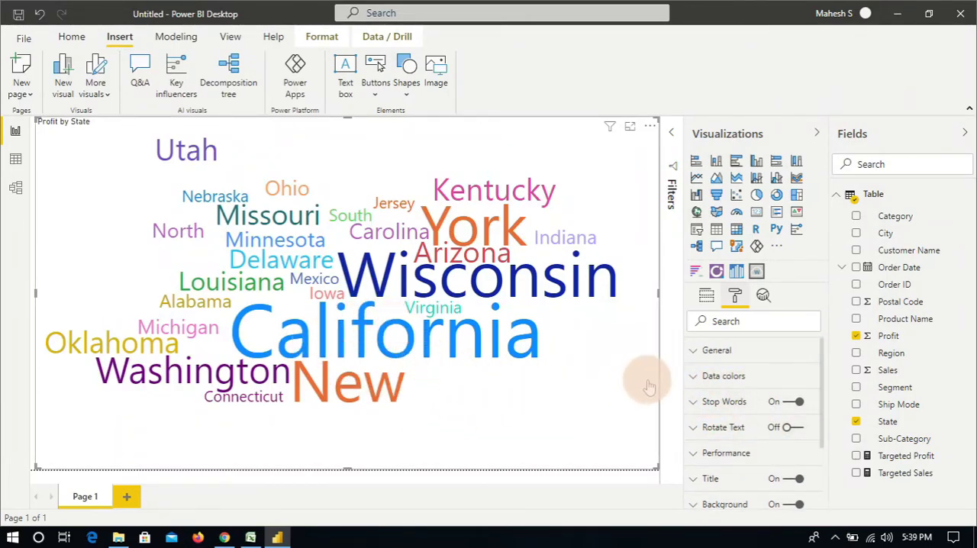
click(698, 379)
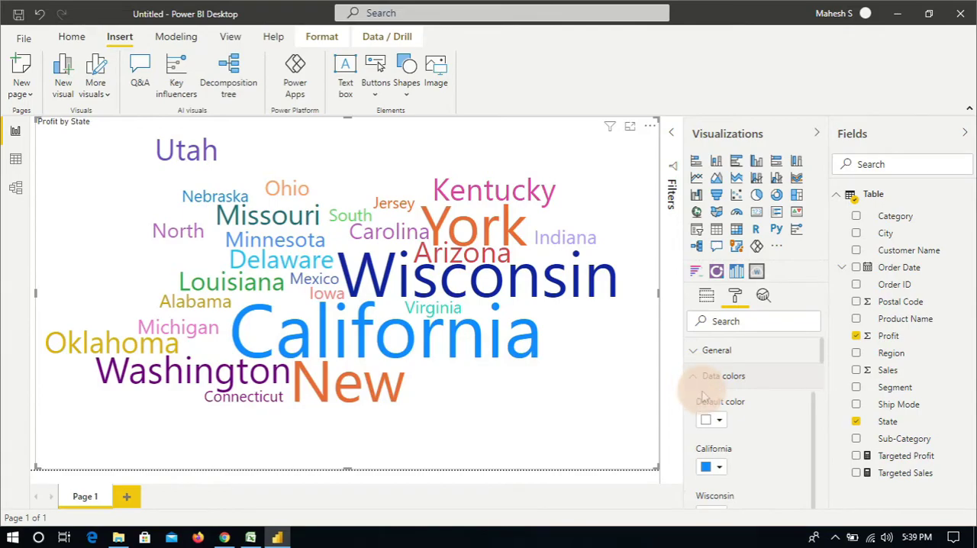
scroll(738, 413, down, 1)
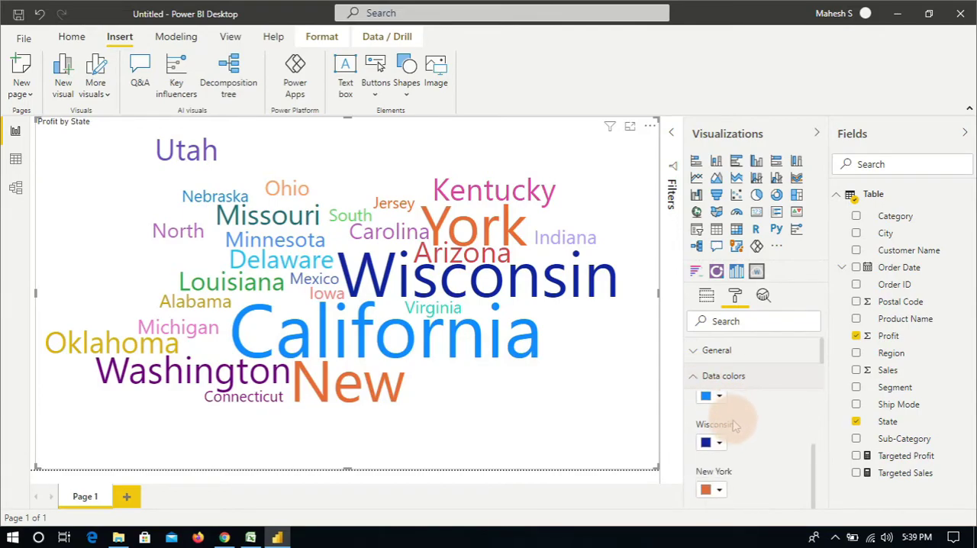
scroll(730, 431, up, 1)
scroll(740, 450, down, 1)
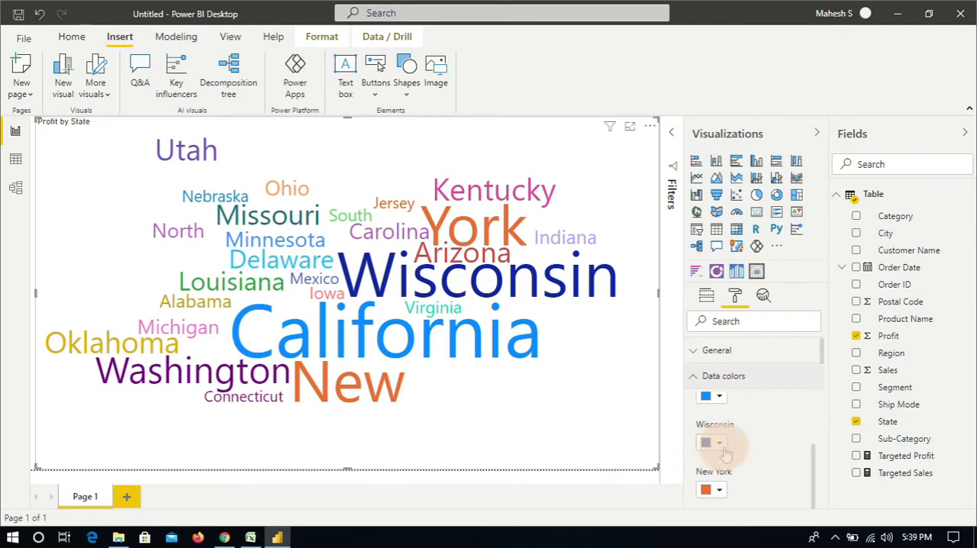
click(719, 444)
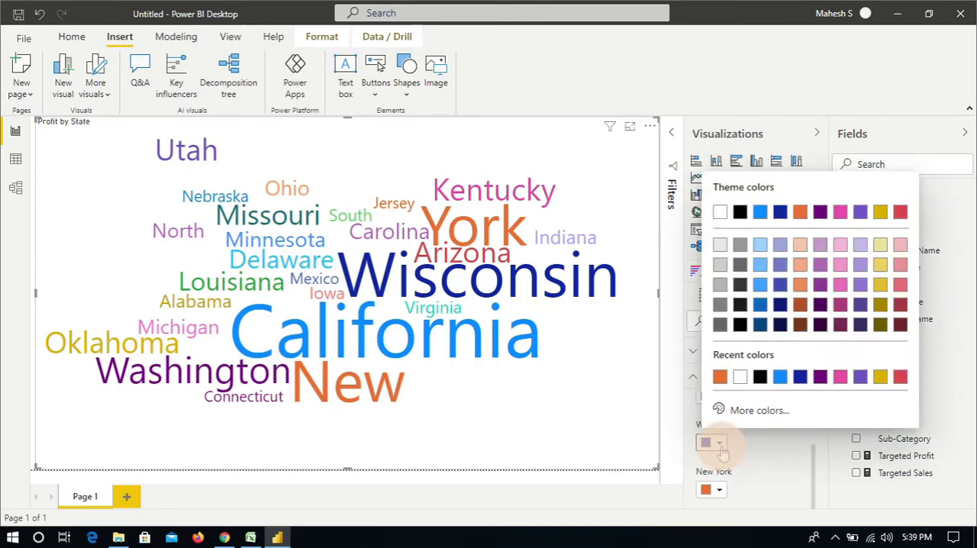